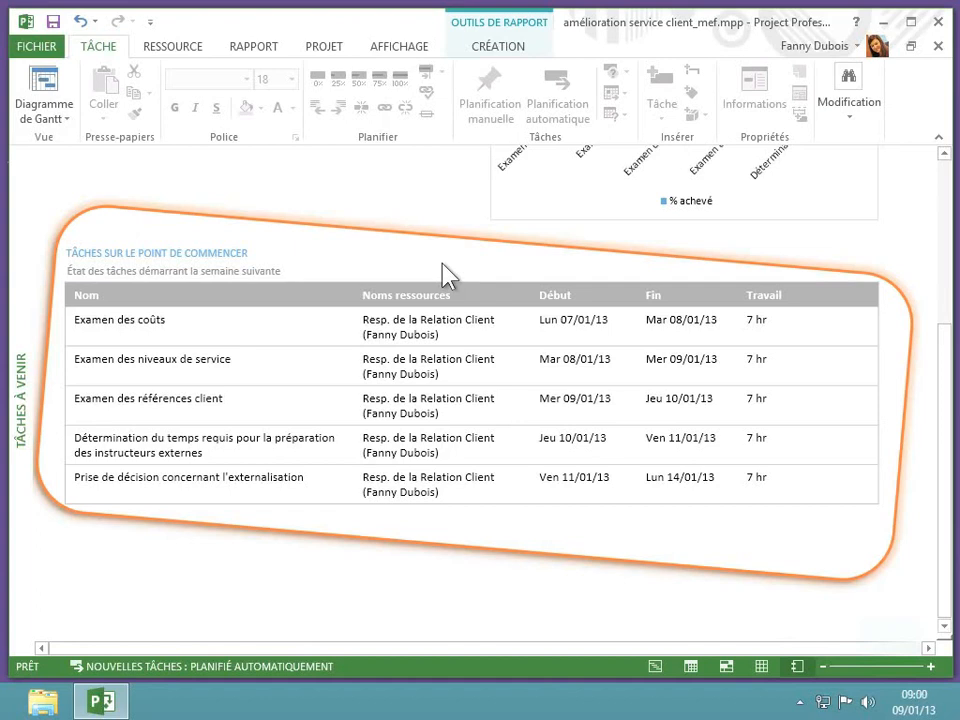
- Insert the picture LogoHomoTic.png from the Images library into the report
left_click(495, 47)
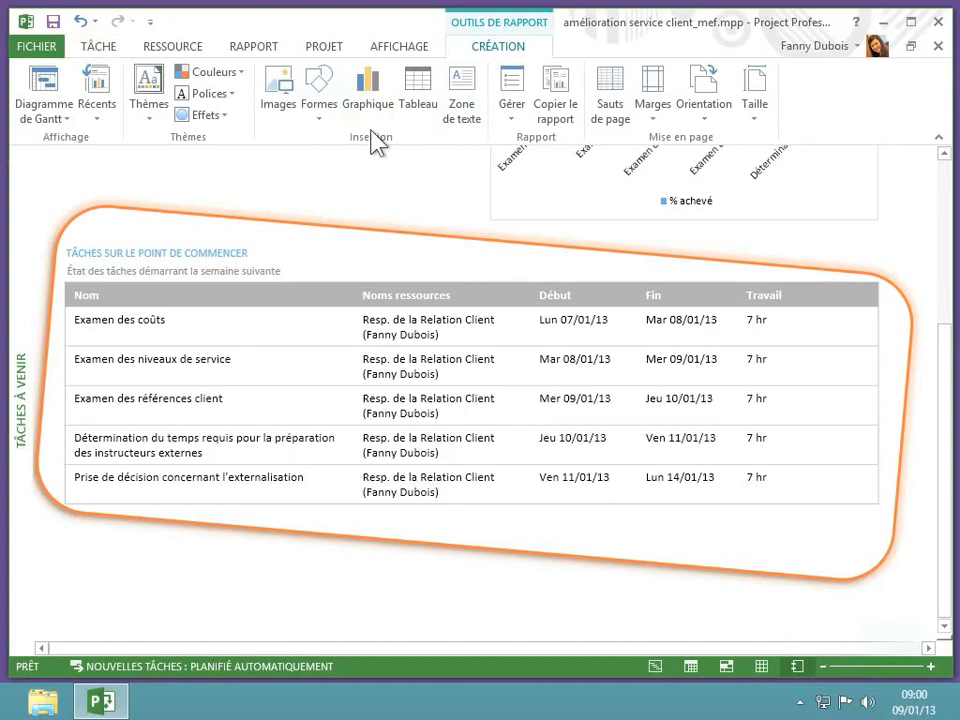
left_click(281, 110)
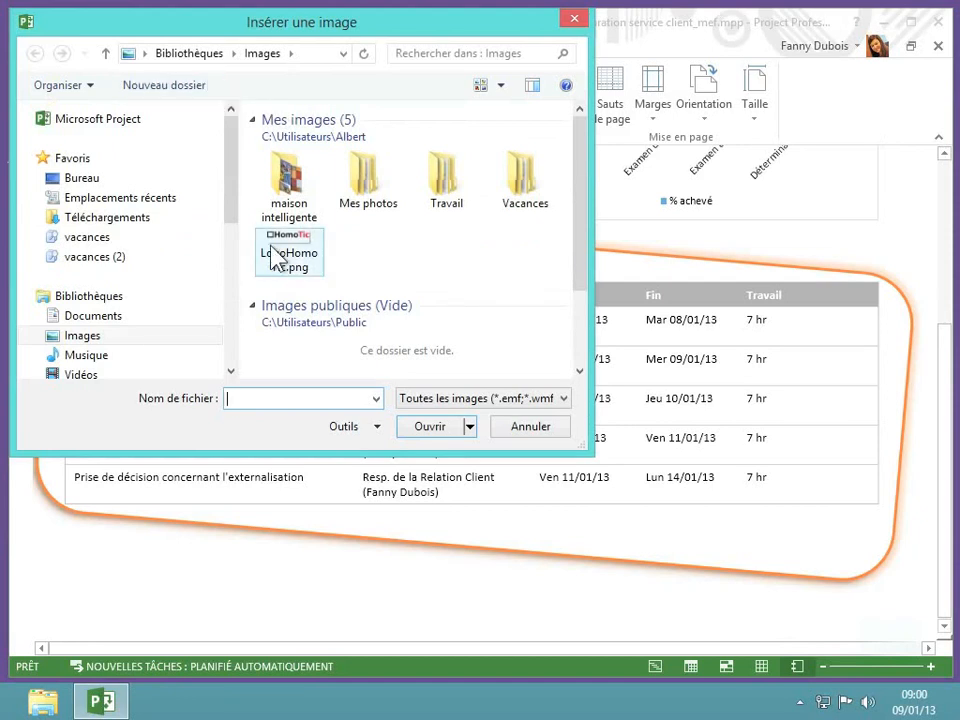
left_click(285, 276)
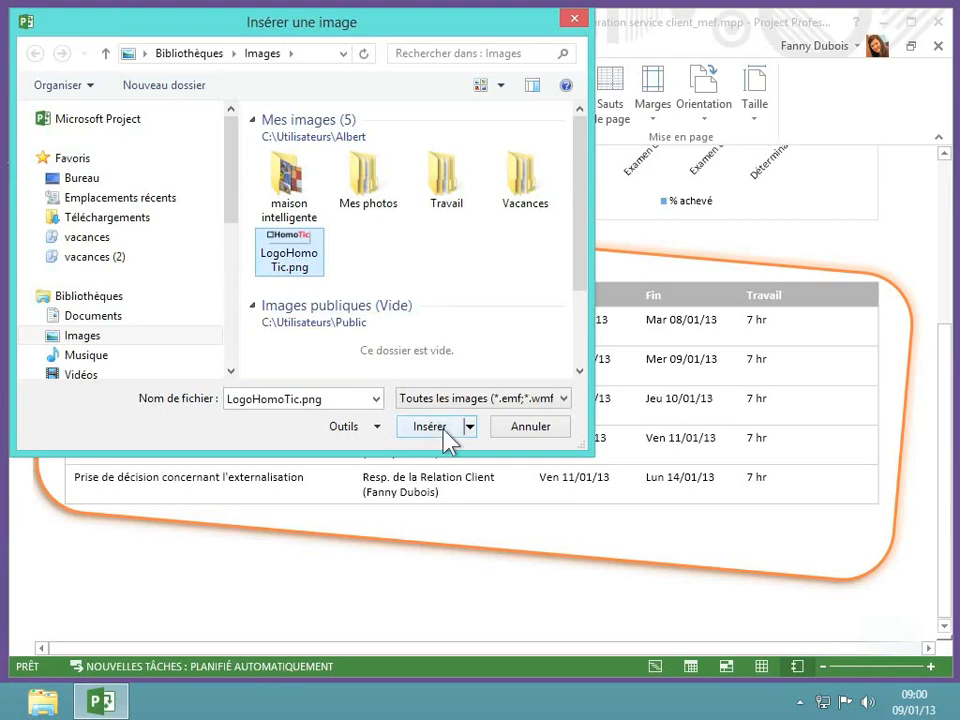
double_click(316, 262)
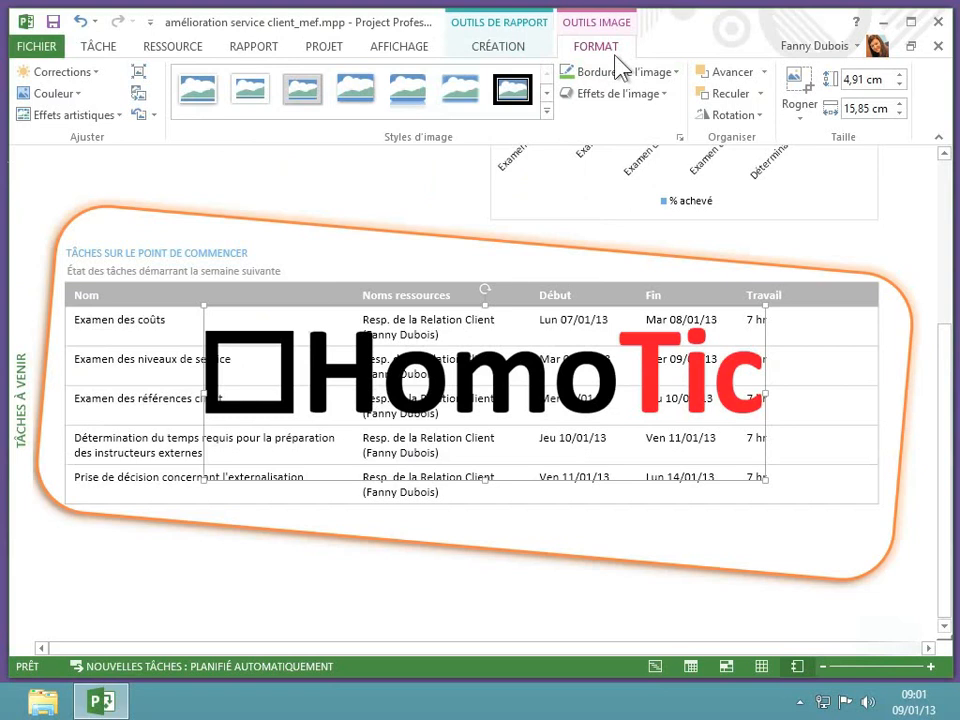
- Replace the logo with the blue round information button found by searching Office.com clip art for "informations"
left_click(139, 96)
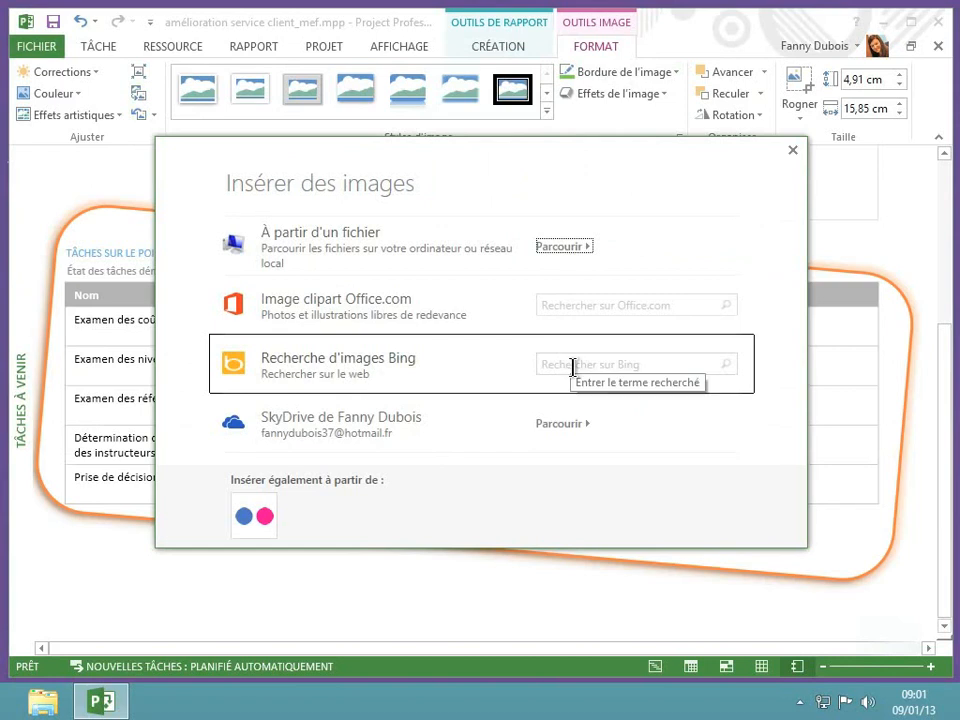
left_click(586, 304)
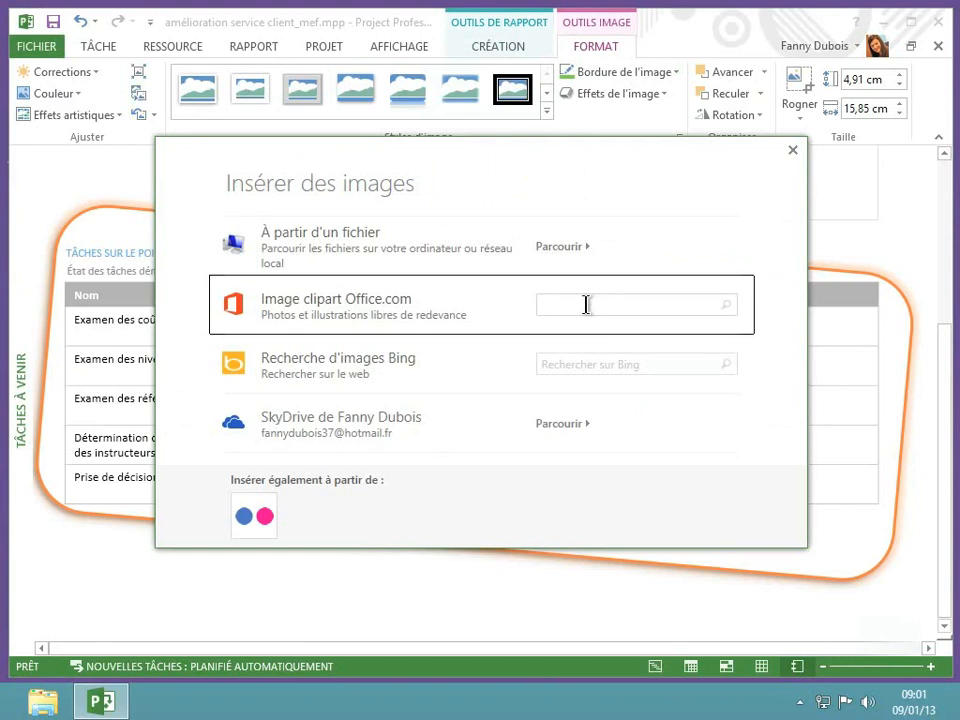
type("informations")
key("Return")
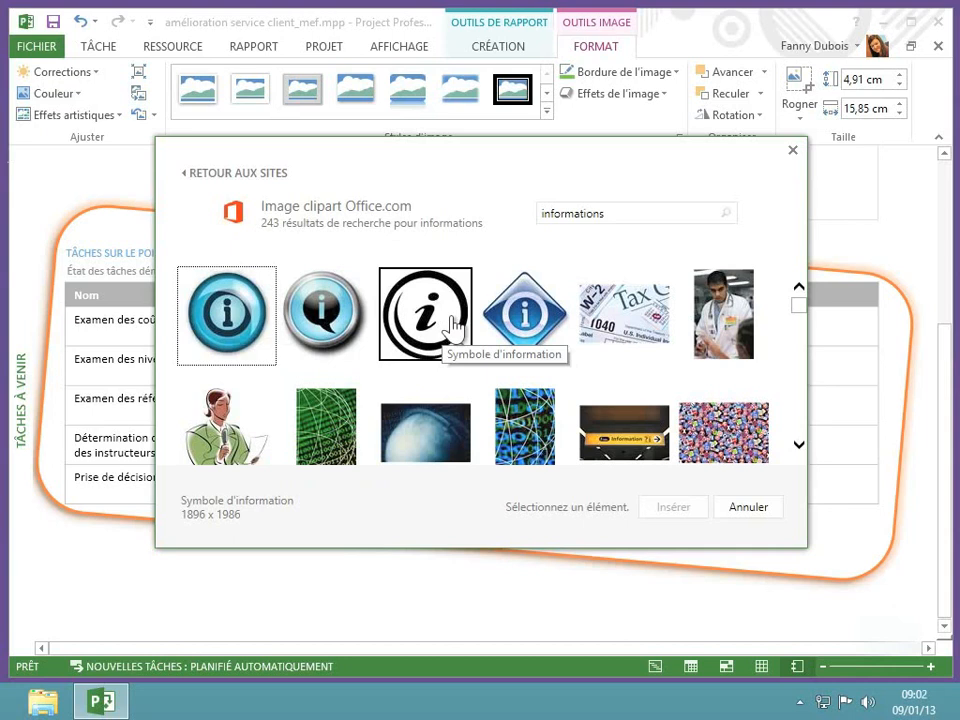
left_click(250, 318)
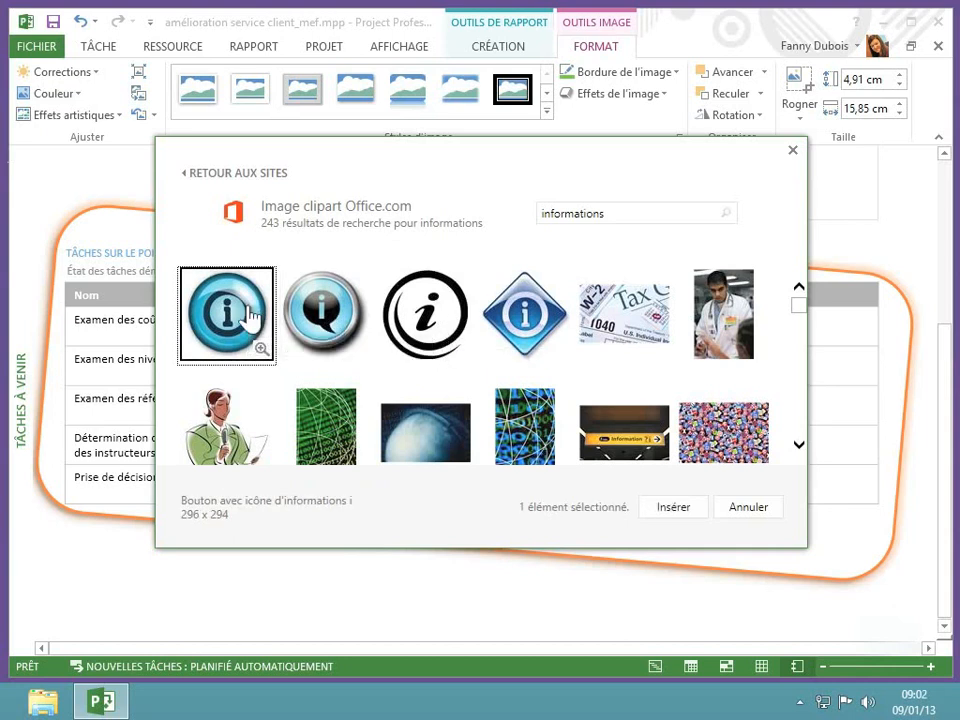
left_click(682, 507)
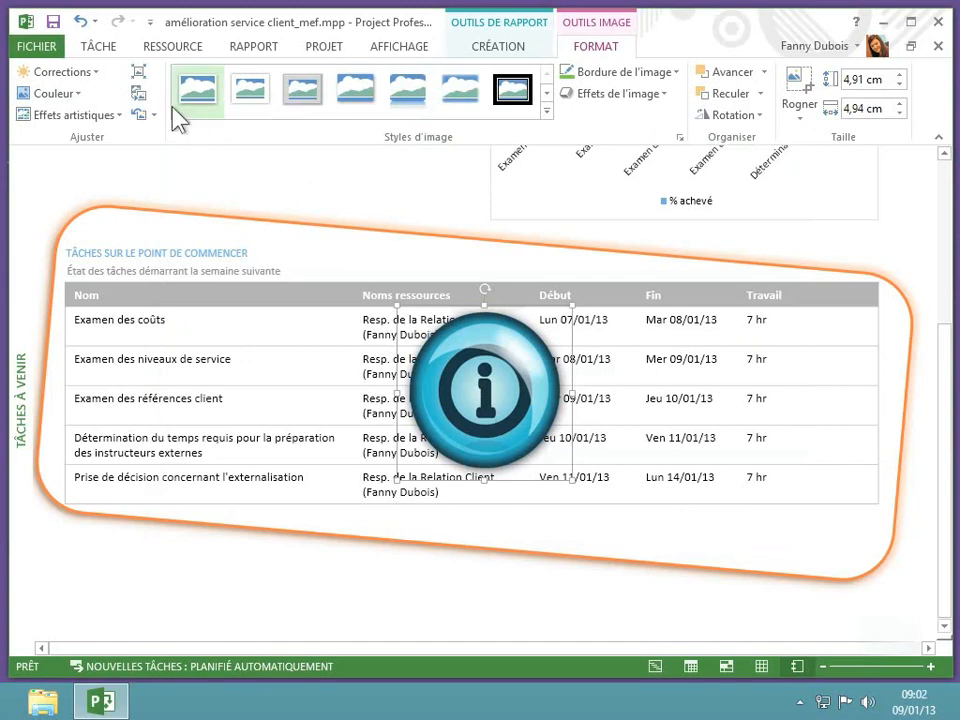
left_click(139, 95)
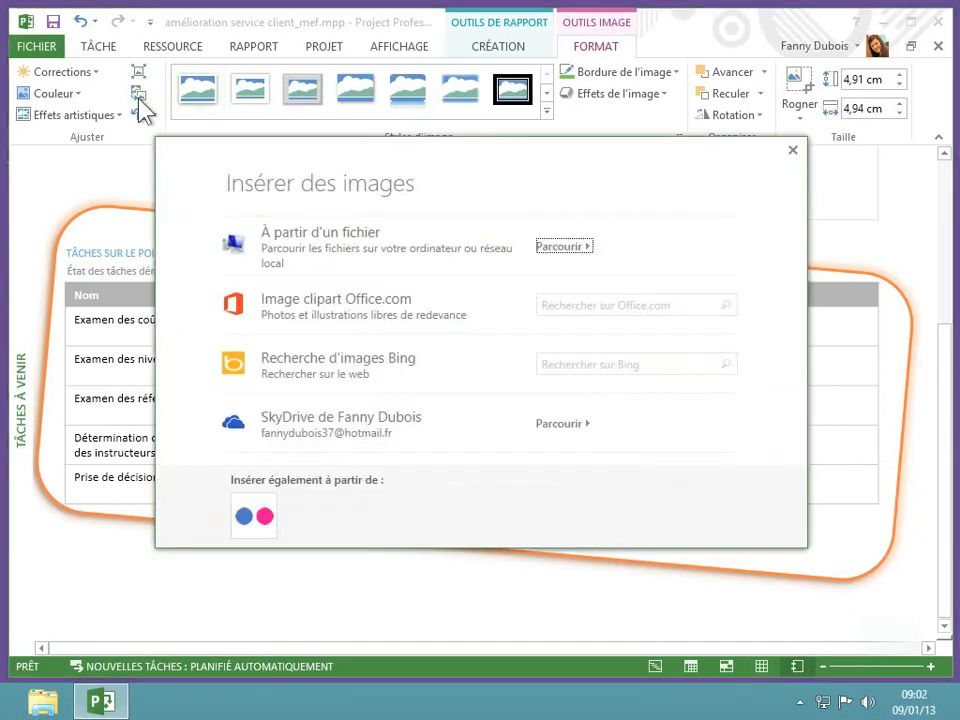
left_click(560, 425)
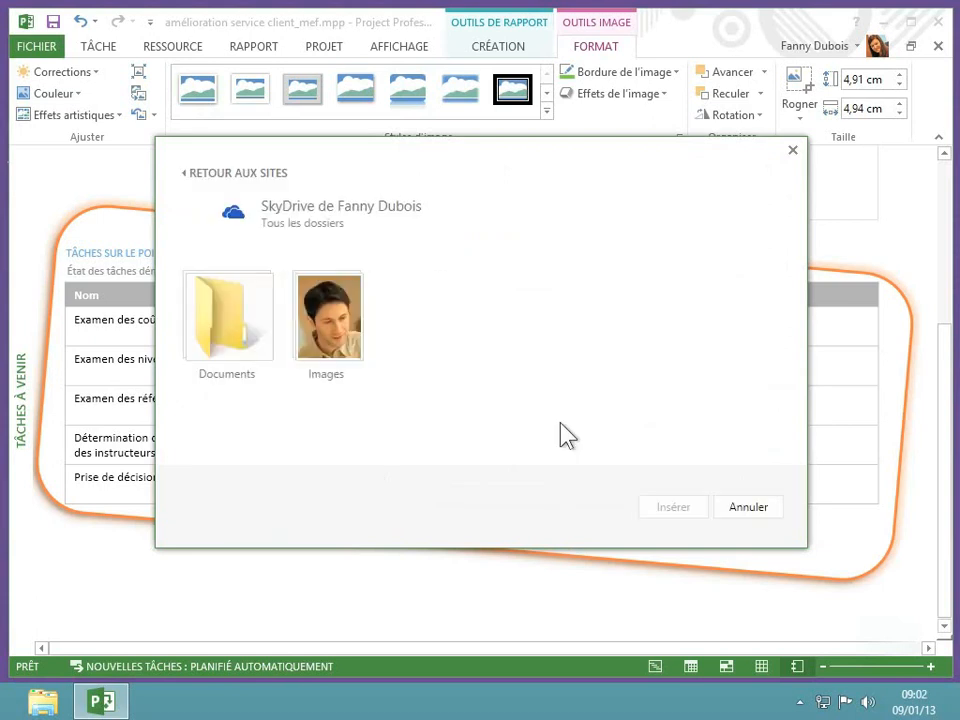
left_click(320, 315)
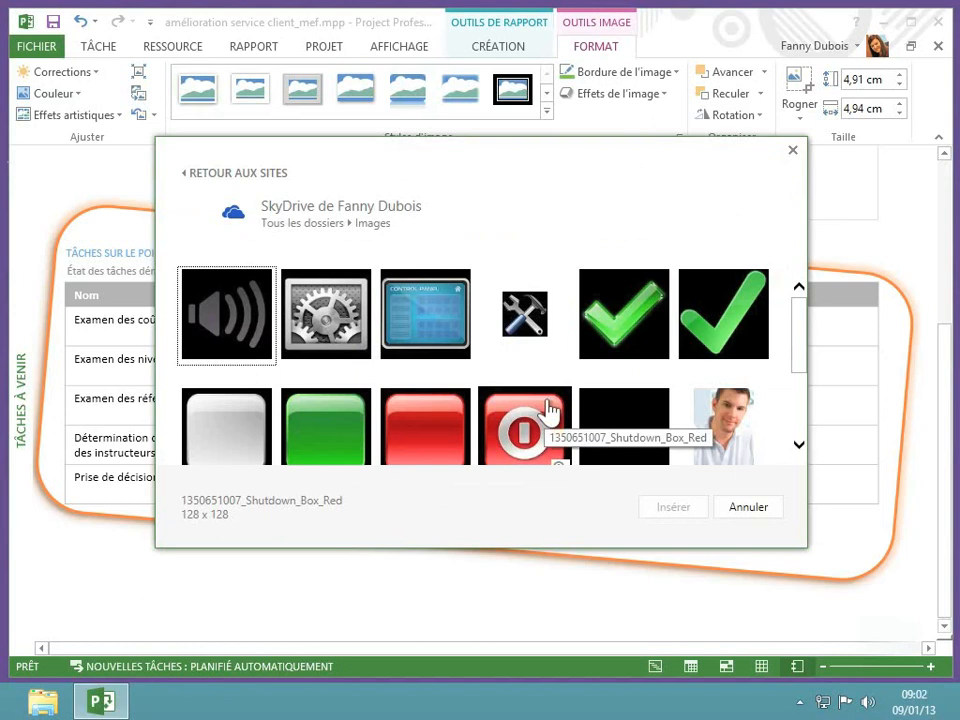
scroll(548, 408, "down", 2)
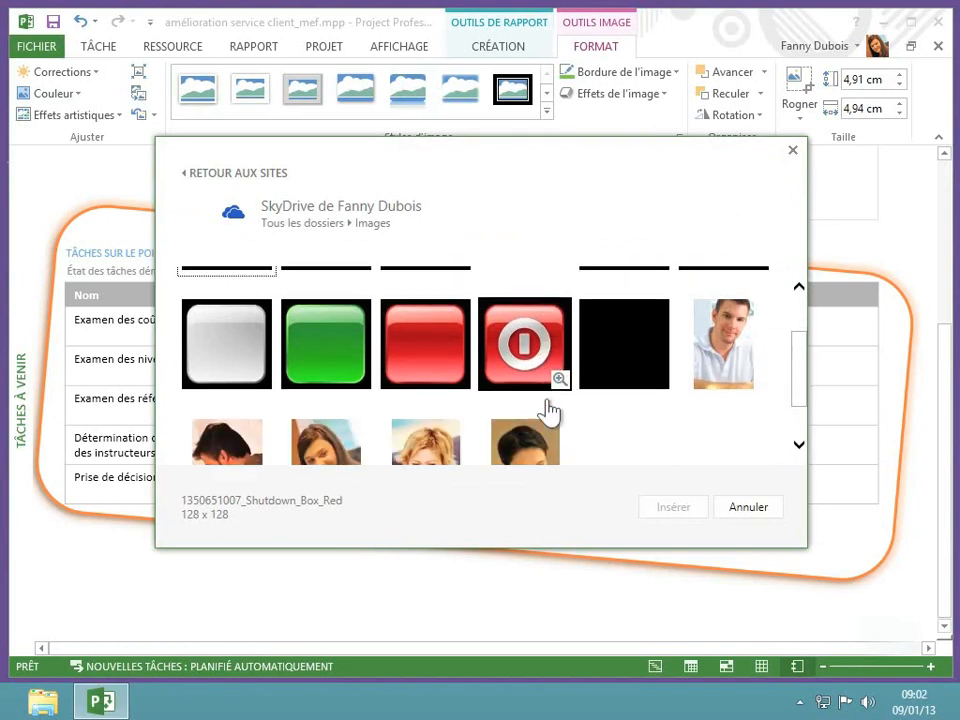
left_click(538, 350)
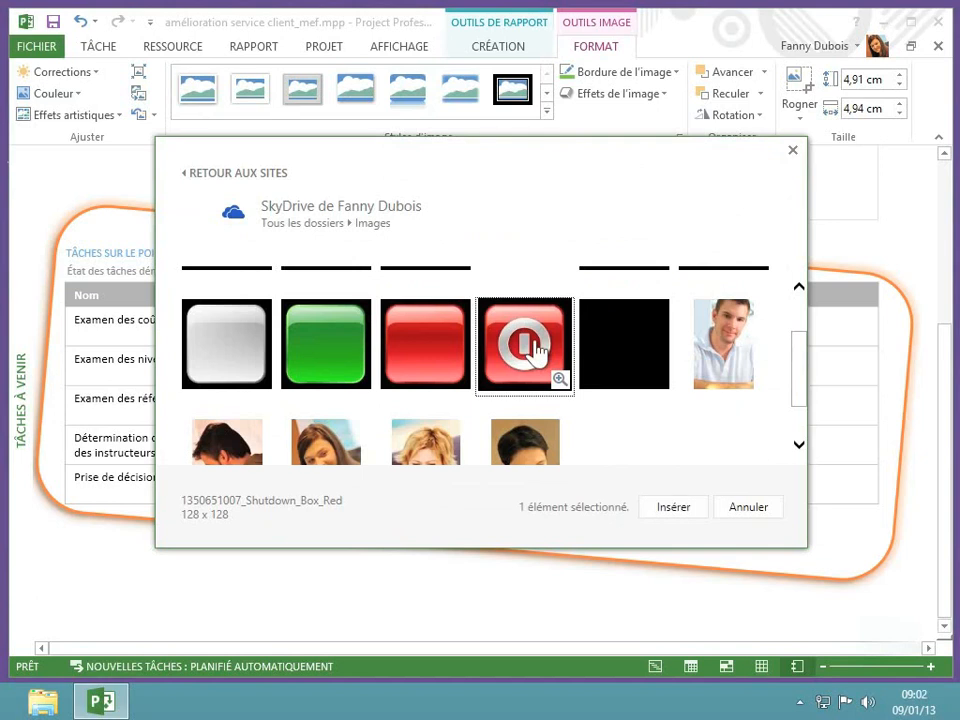
left_click(675, 508)
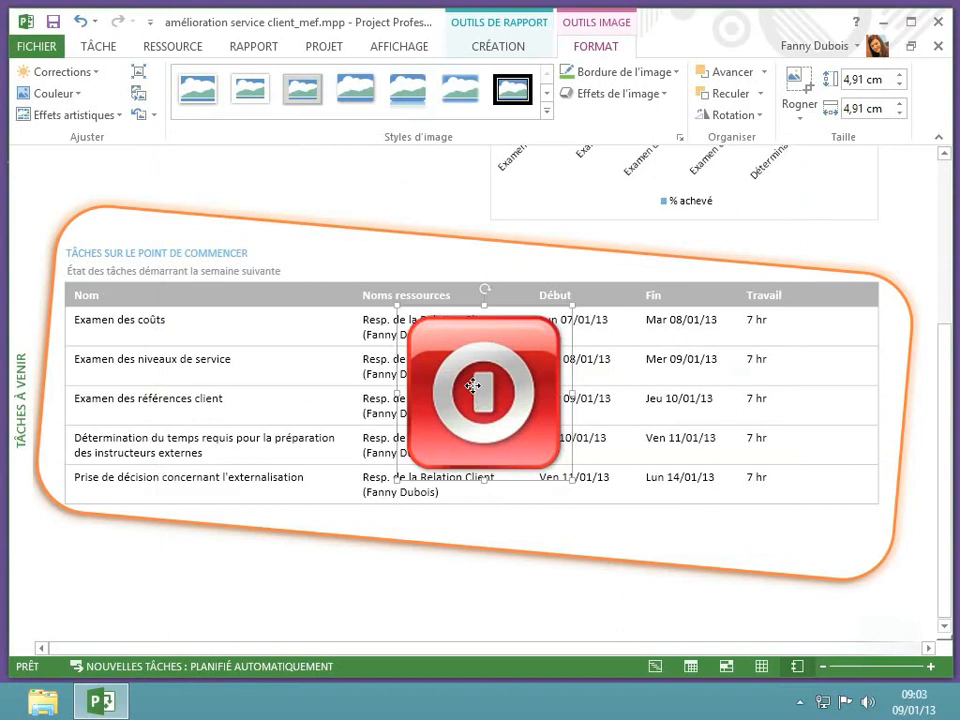
- Place the red picture at the upper-left corner of the orange frame and shrink it to about 2.75 × 2.75 cm
left_click_drag(472, 386, 108, 240)
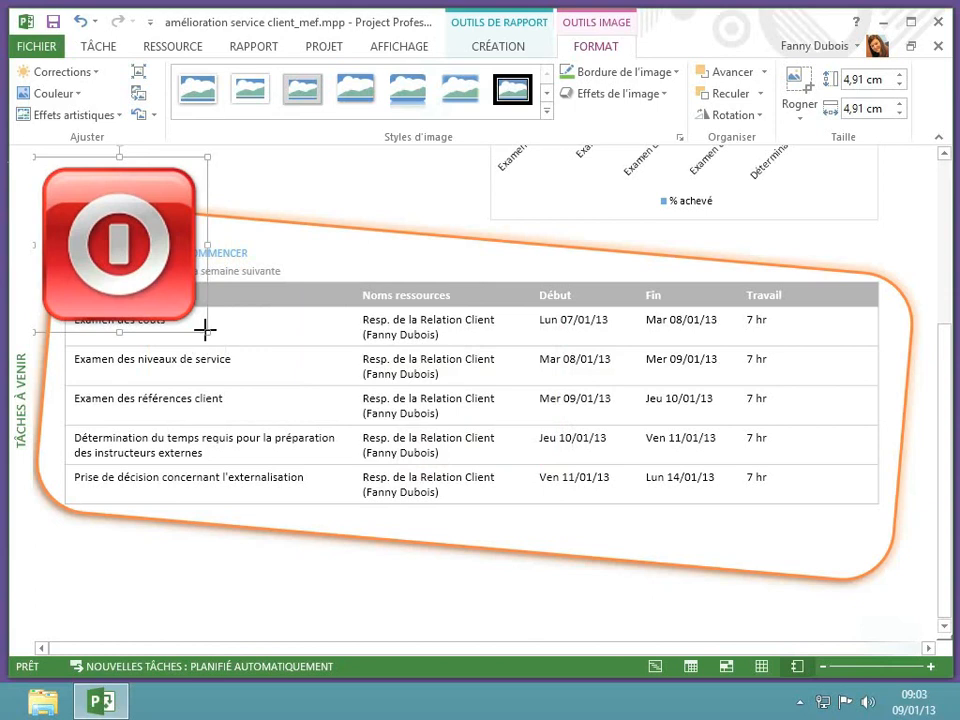
left_click_drag(205, 330, 131, 254)
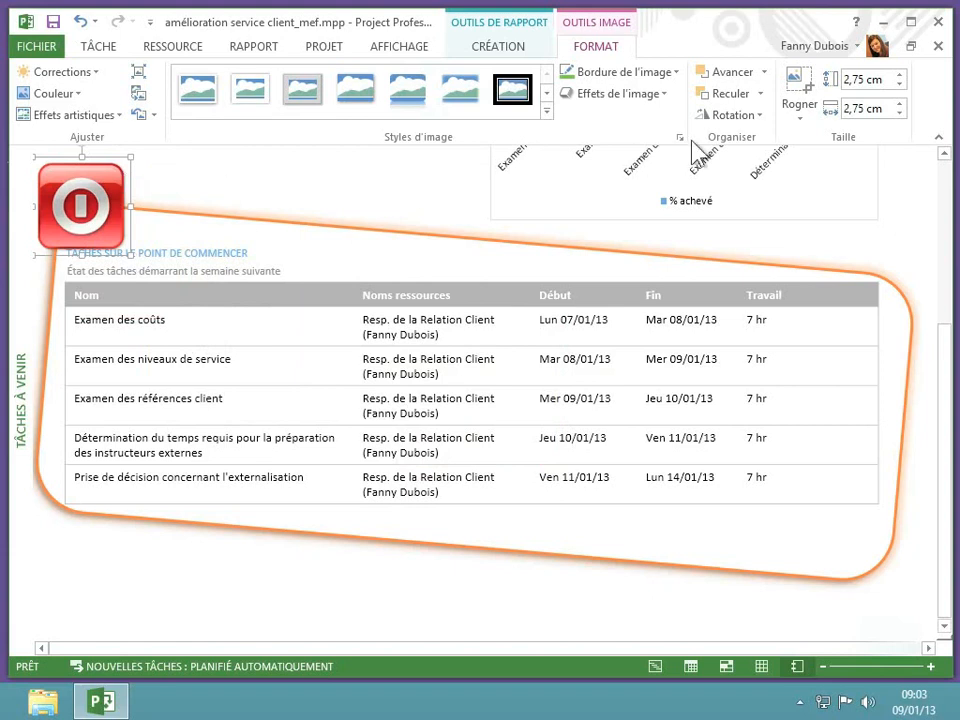
- Crop the red picture from its lower-right corner to about 2.35 cm high and 2.38 cm wide
left_click(797, 125)
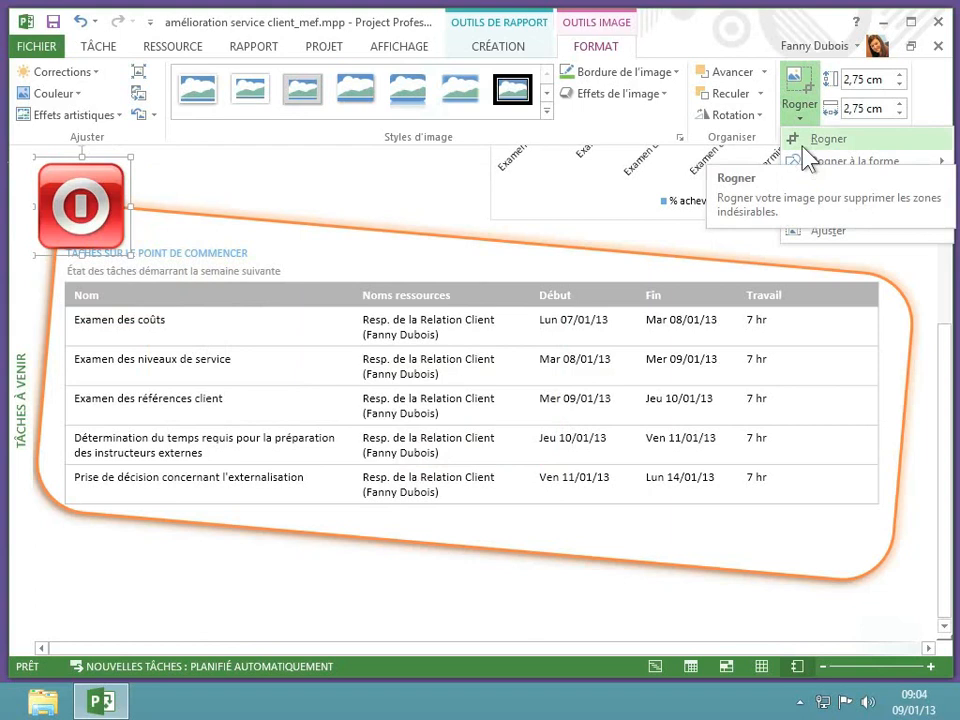
left_click(822, 142)
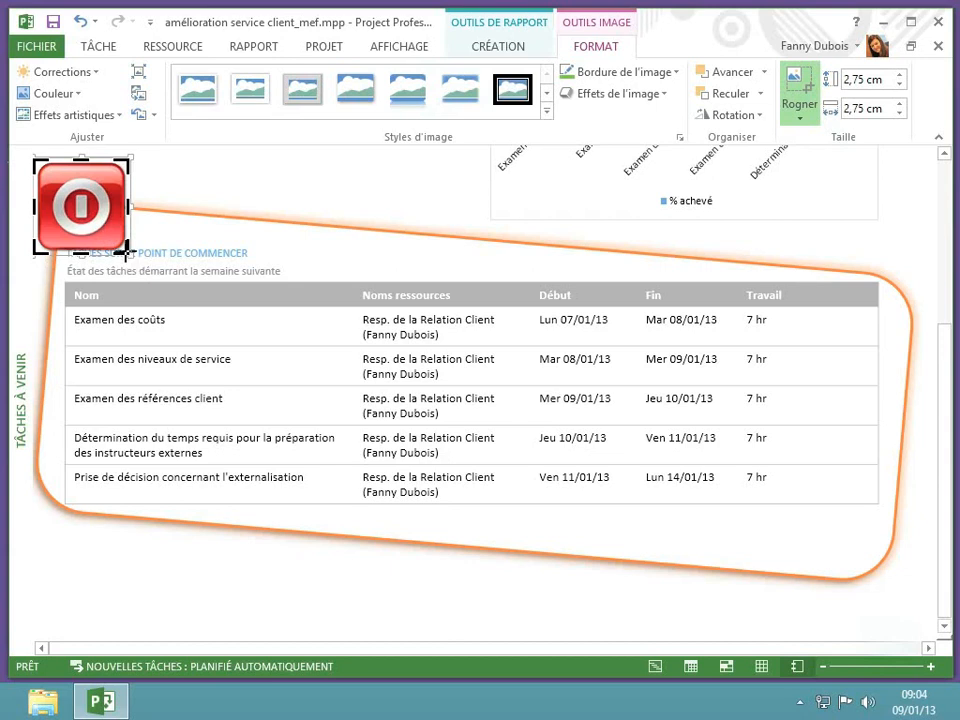
left_click_drag(127, 253, 119, 242)
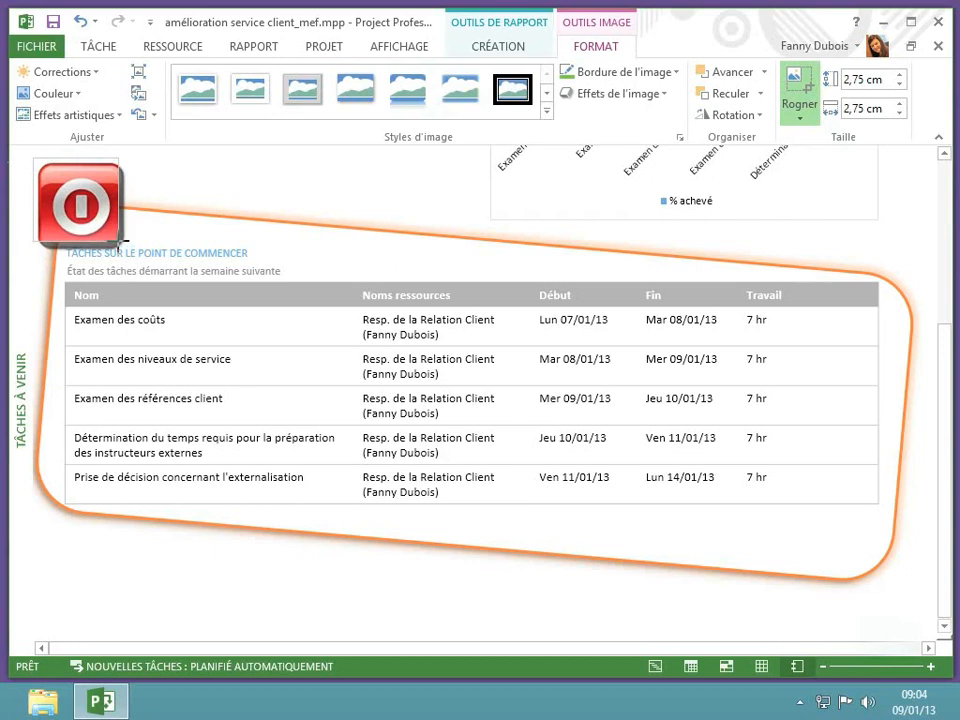
left_click_drag(119, 243, 119, 243)
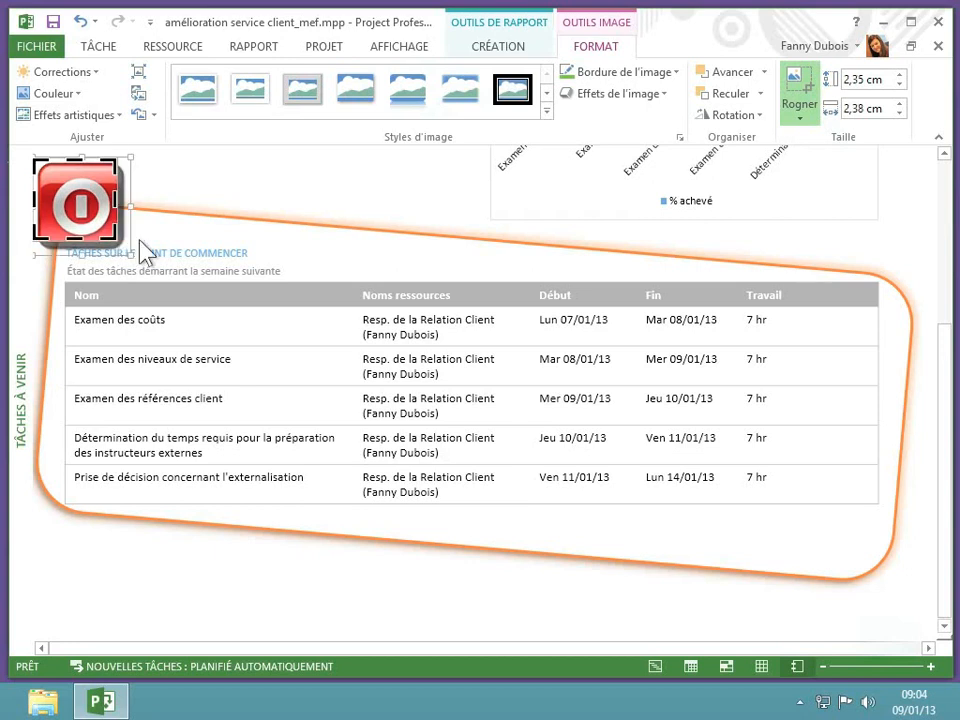
left_click(252, 207)
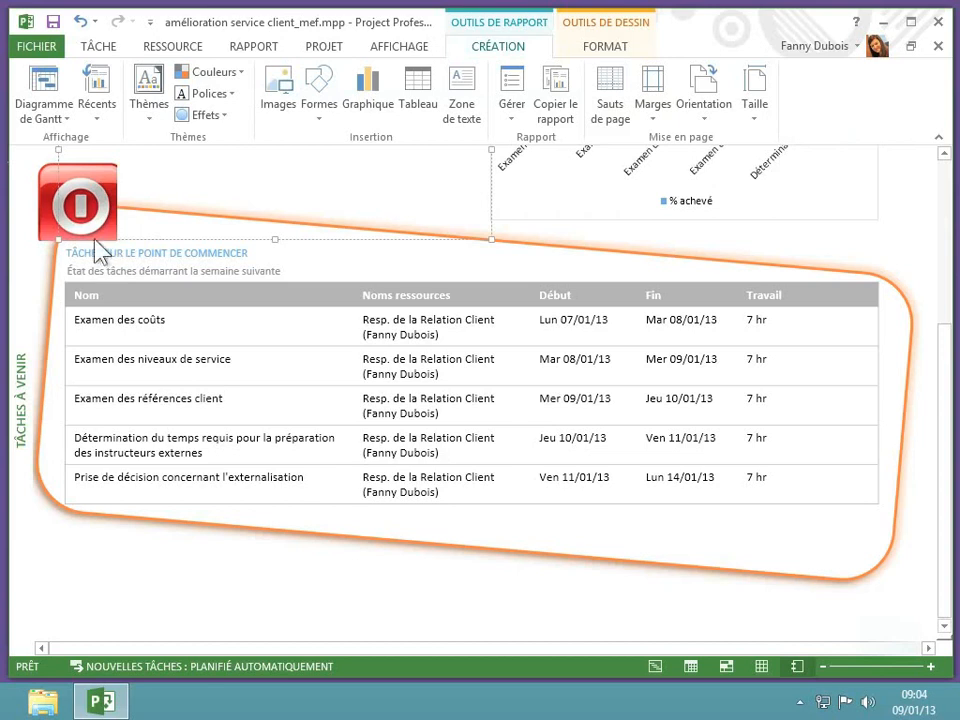
- Crop the red picture to the triangle from the basic shapes
left_click(49, 198)
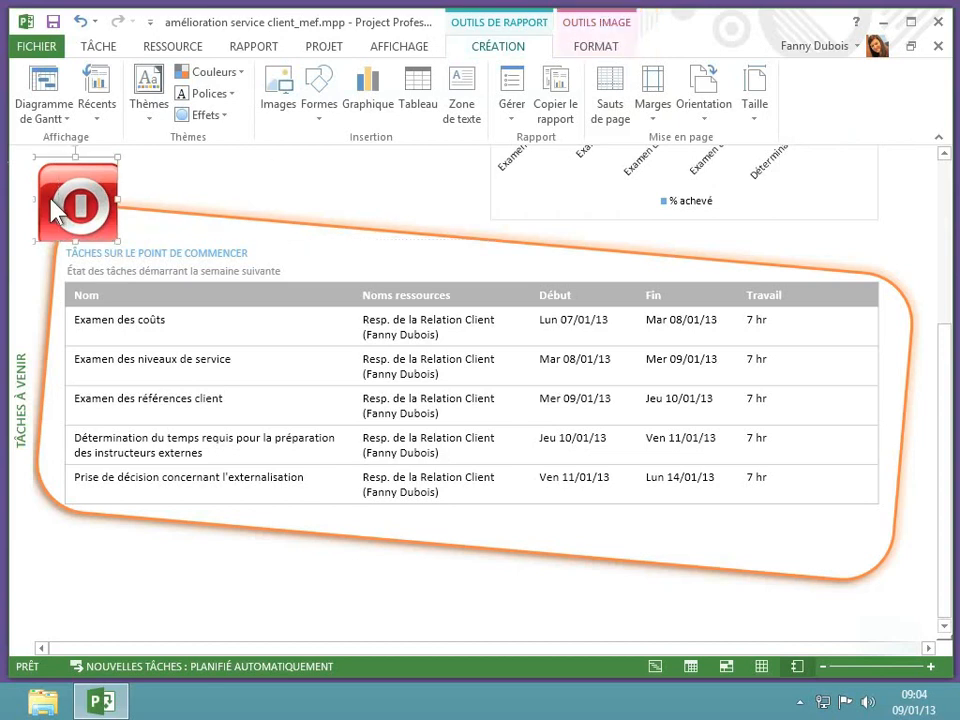
left_click(585, 52)
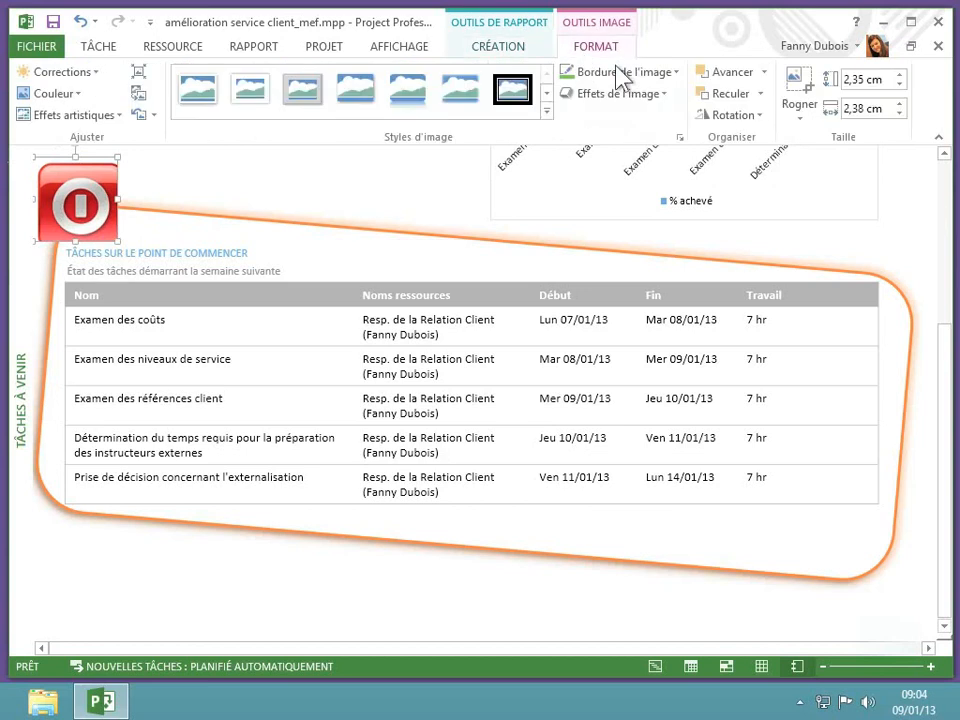
left_click(800, 117)
mouse_move(815, 168)
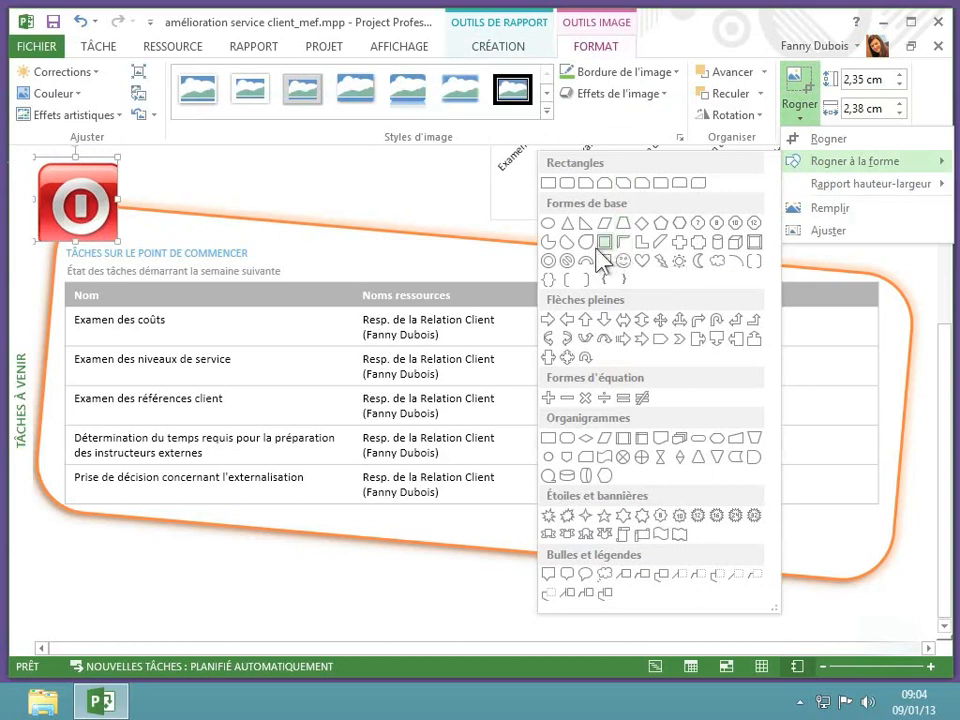
left_click(567, 225)
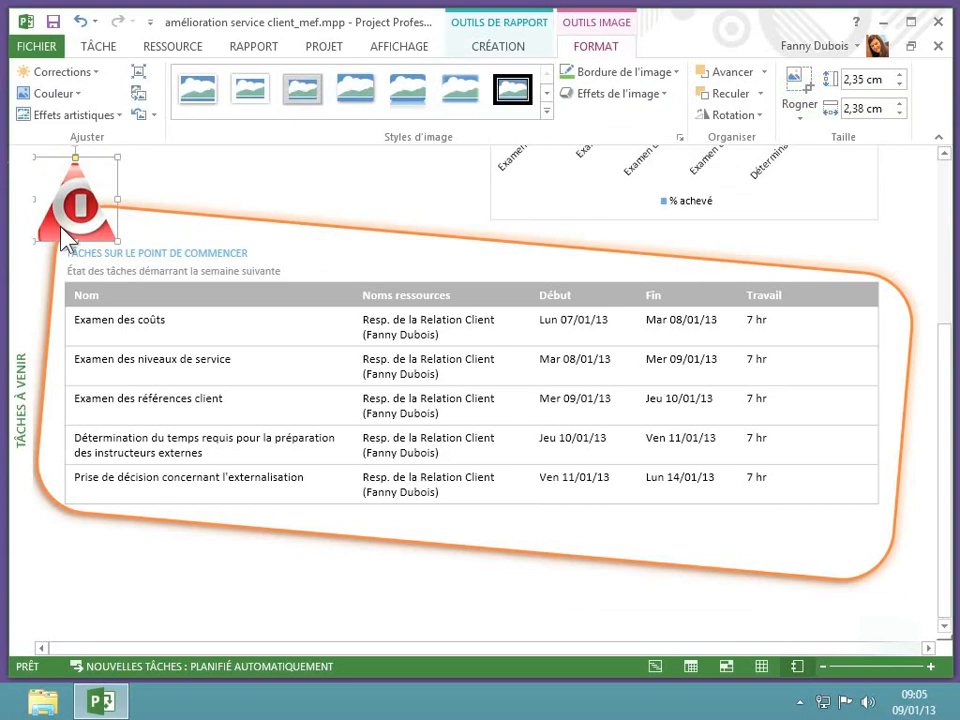
- Undo the triangular crop of the red picture
left_click(802, 110)
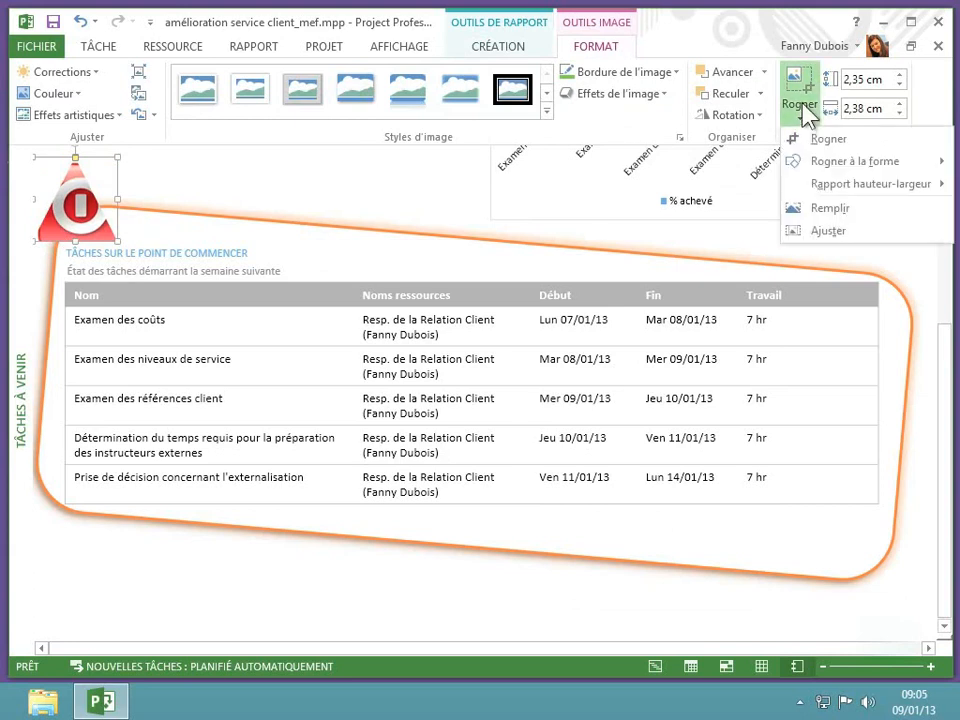
mouse_move(820, 192)
key("Escape")
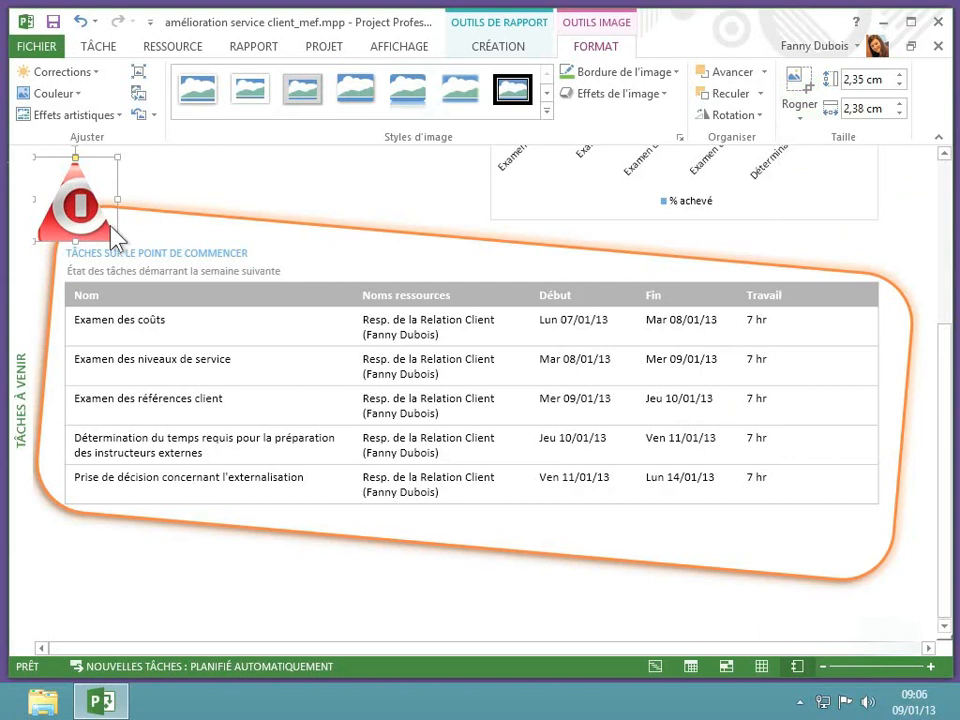
key("ctrl+z")
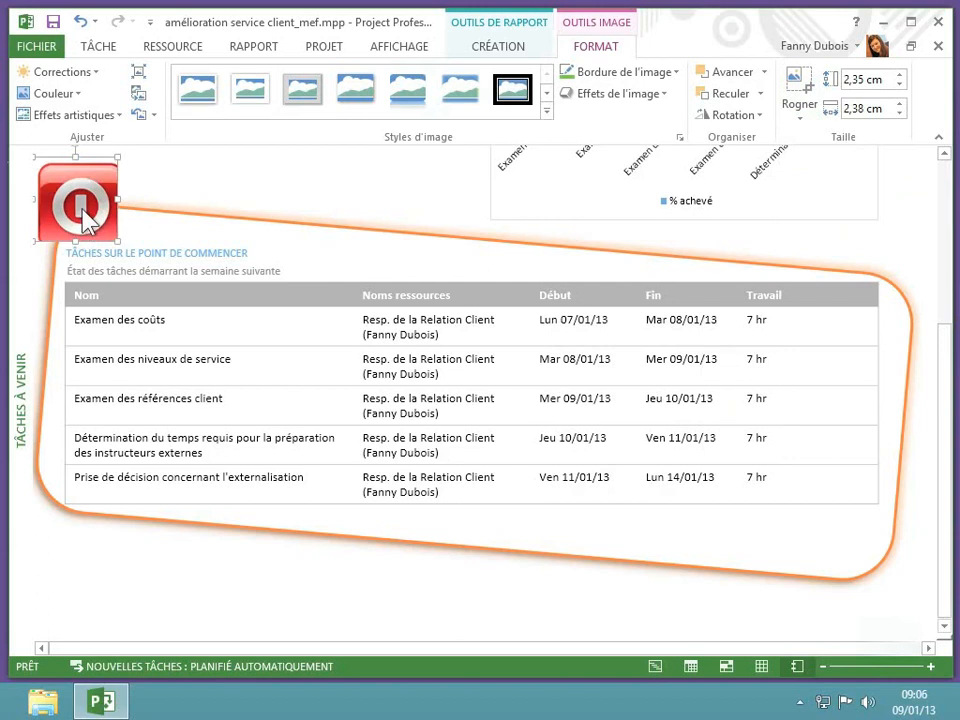
- Move the red picture slightly down over the start of the table's heading and send it backward one level
left_click_drag(82, 209, 82, 233)
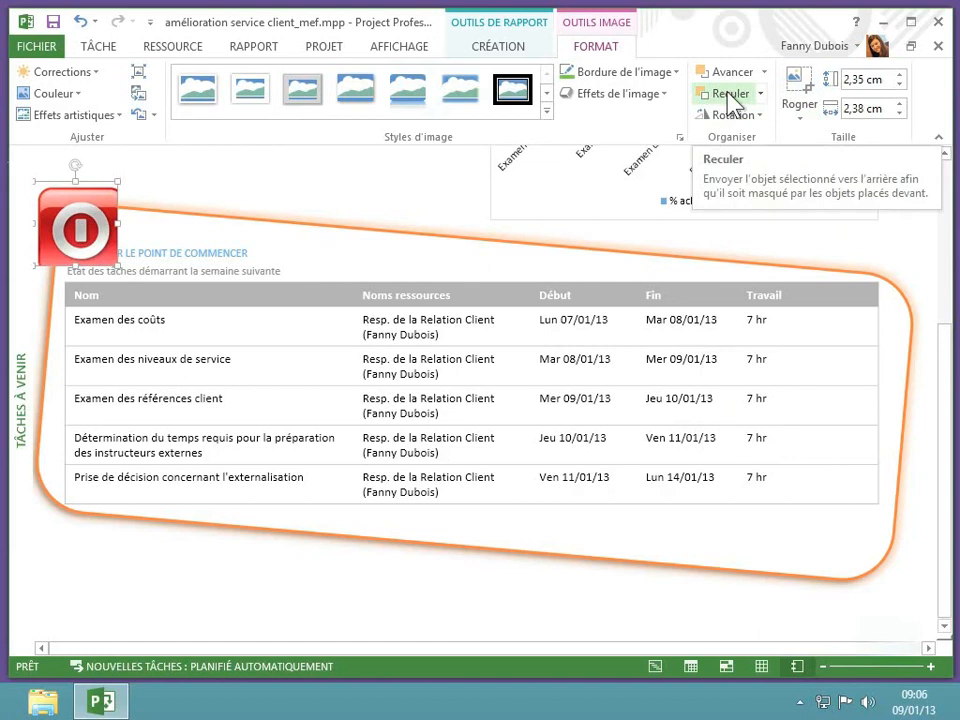
left_click(761, 95)
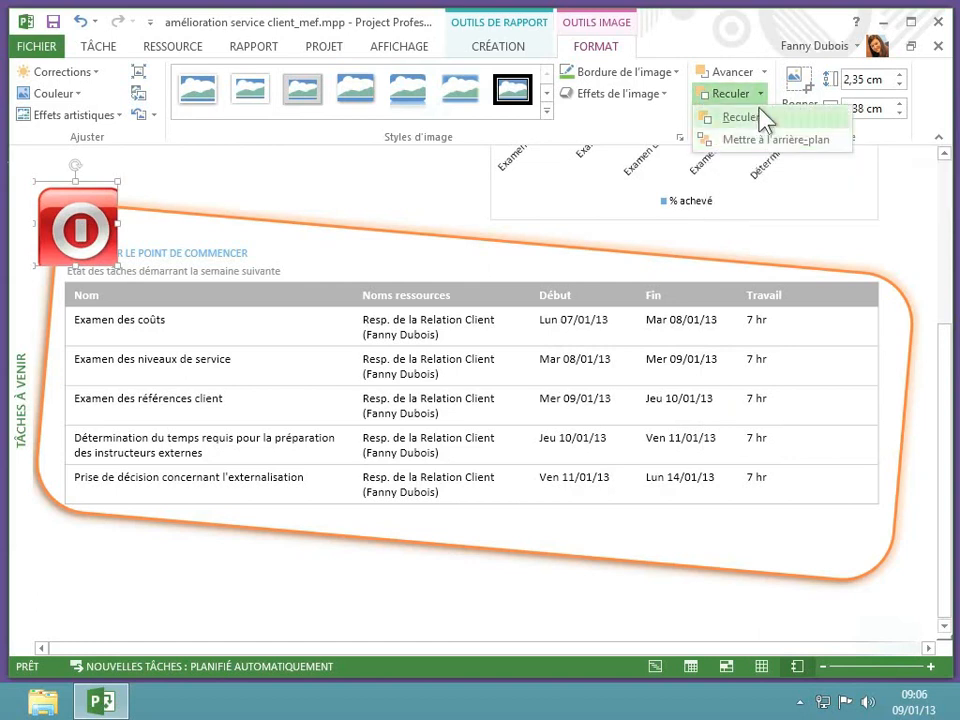
left_click(764, 72)
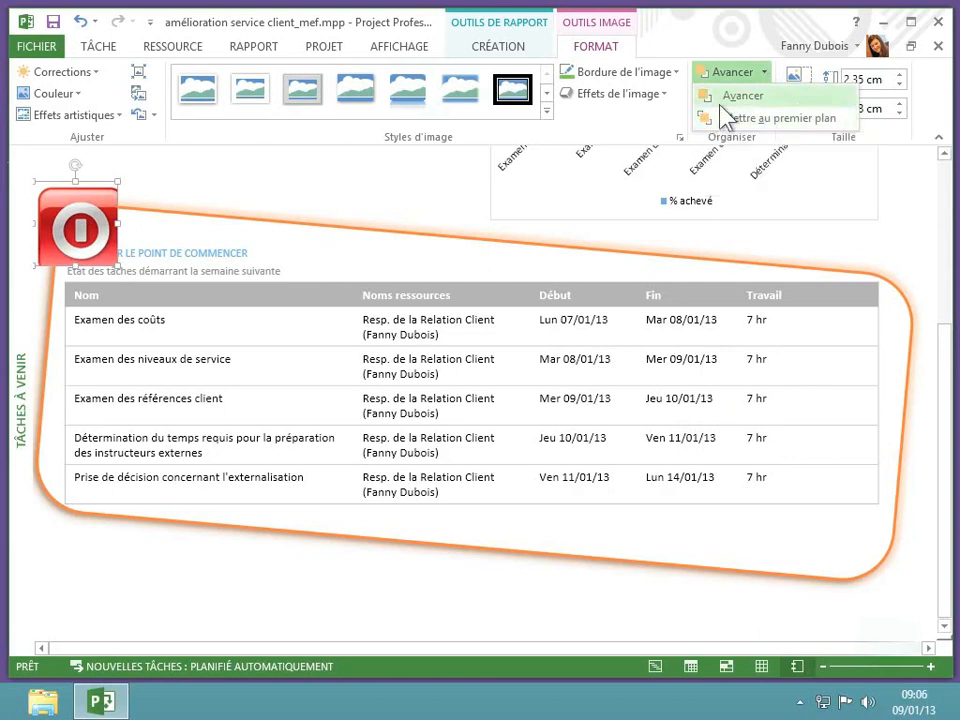
left_click(673, 107)
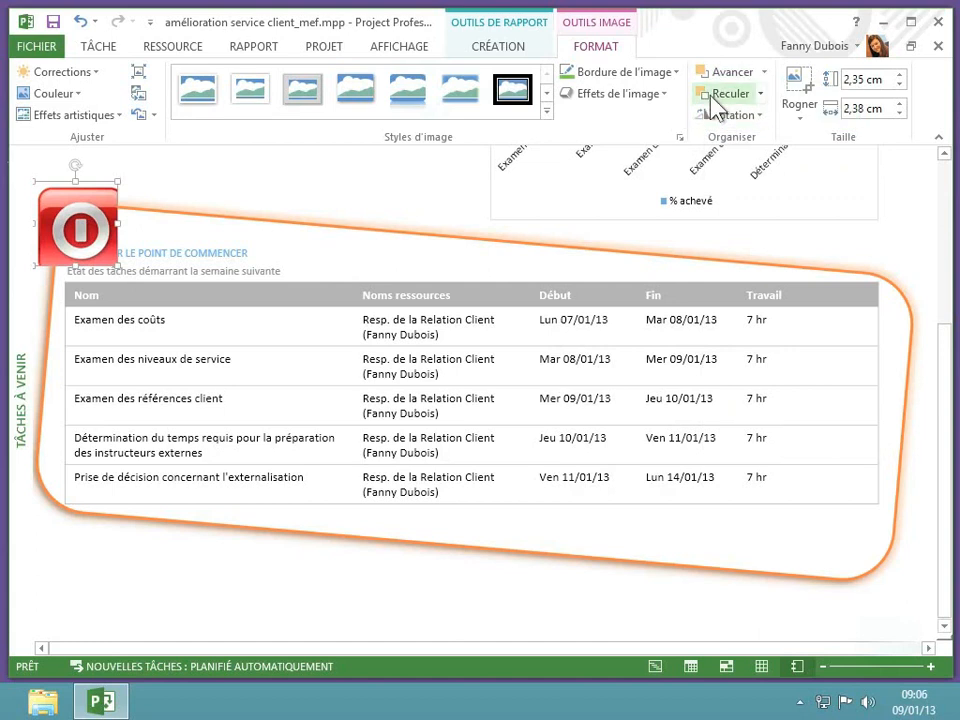
left_click(712, 97)
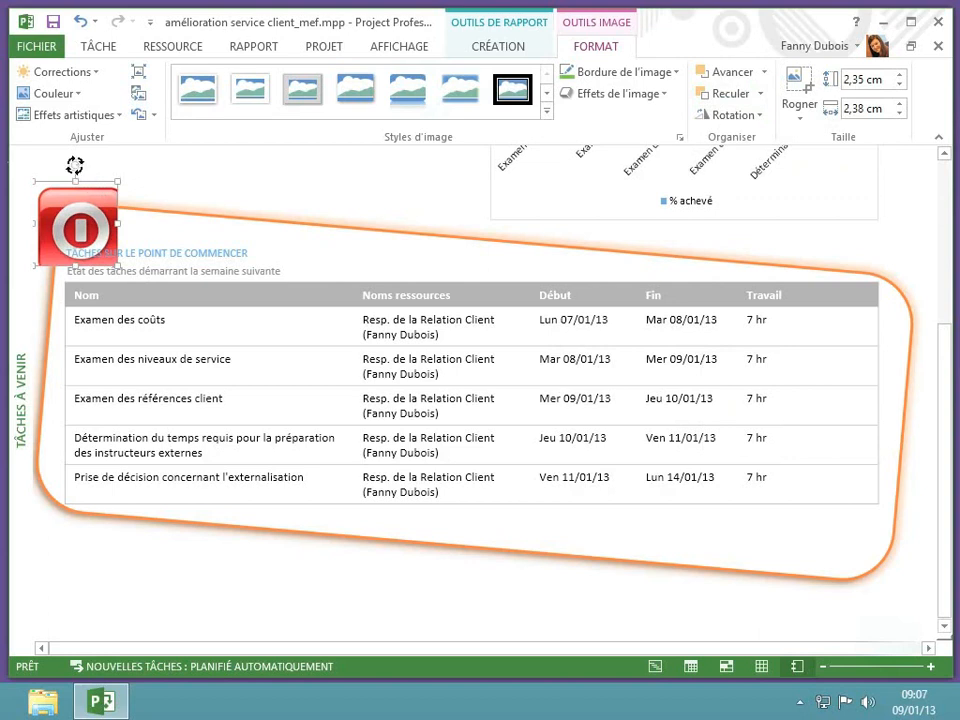
- Rotate the red picture counterclockwise to about 325° and check the angle in its size and rotation settings
left_click_drag(75, 165, 30, 165)
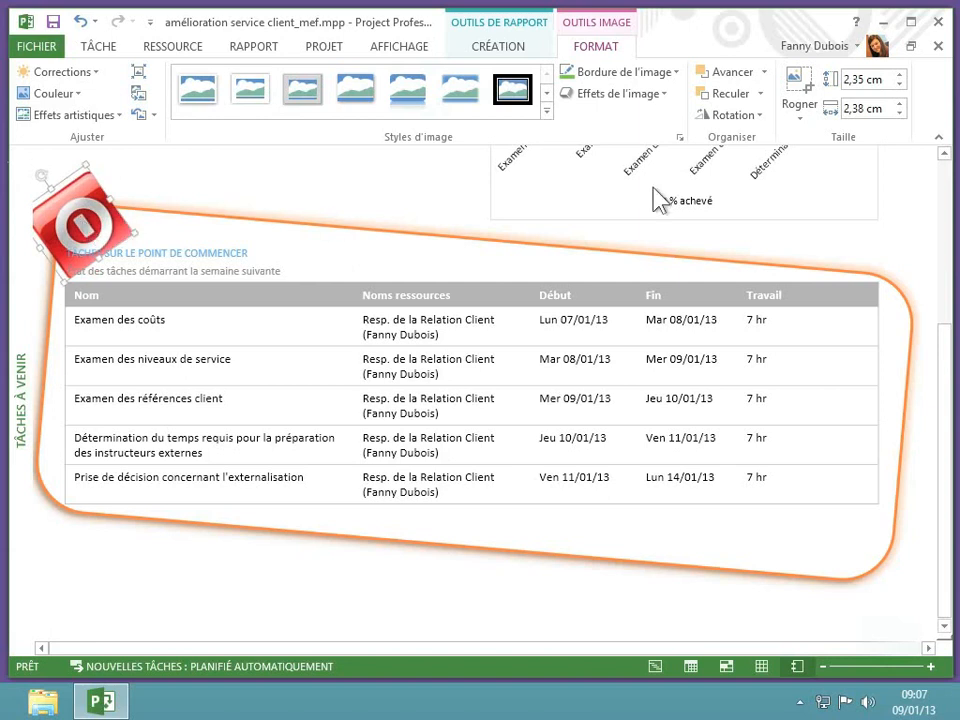
left_click(734, 116)
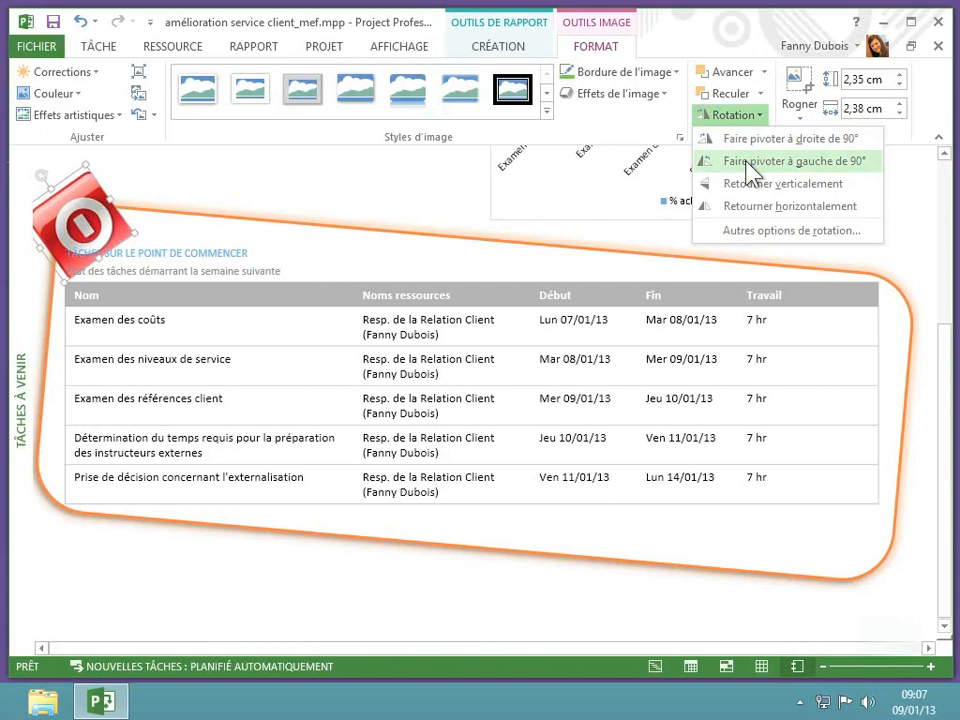
left_click(790, 231)
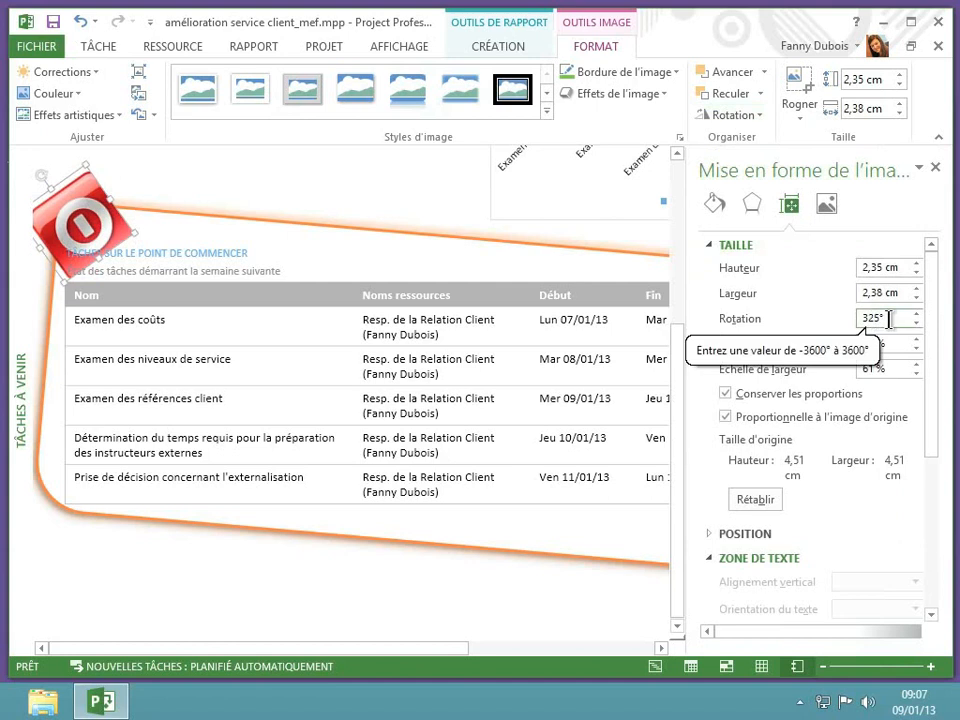
left_click(935, 169)
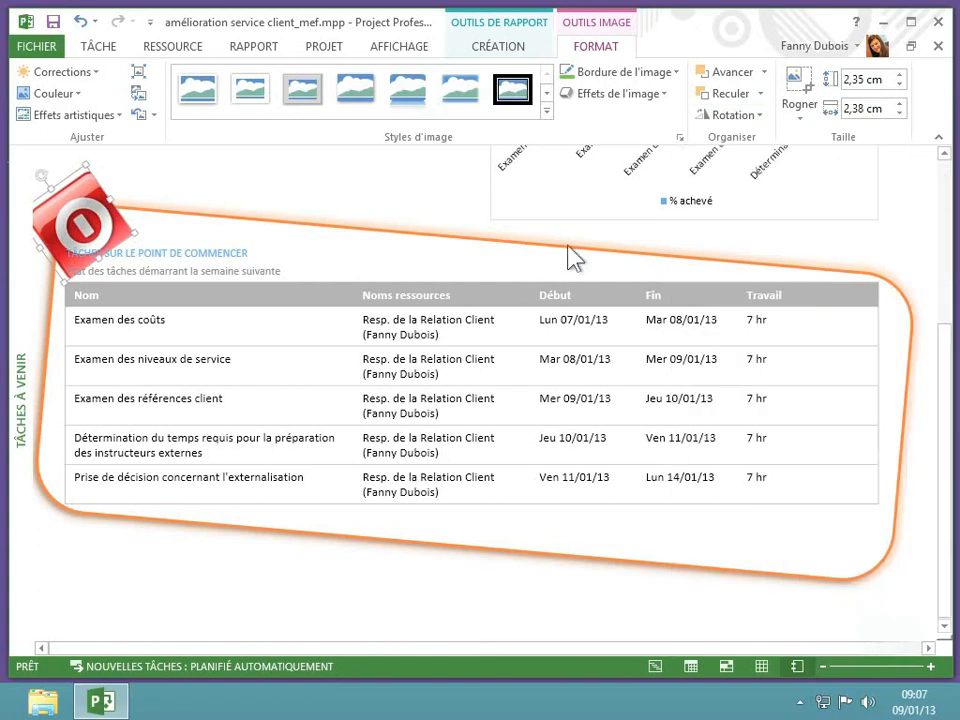